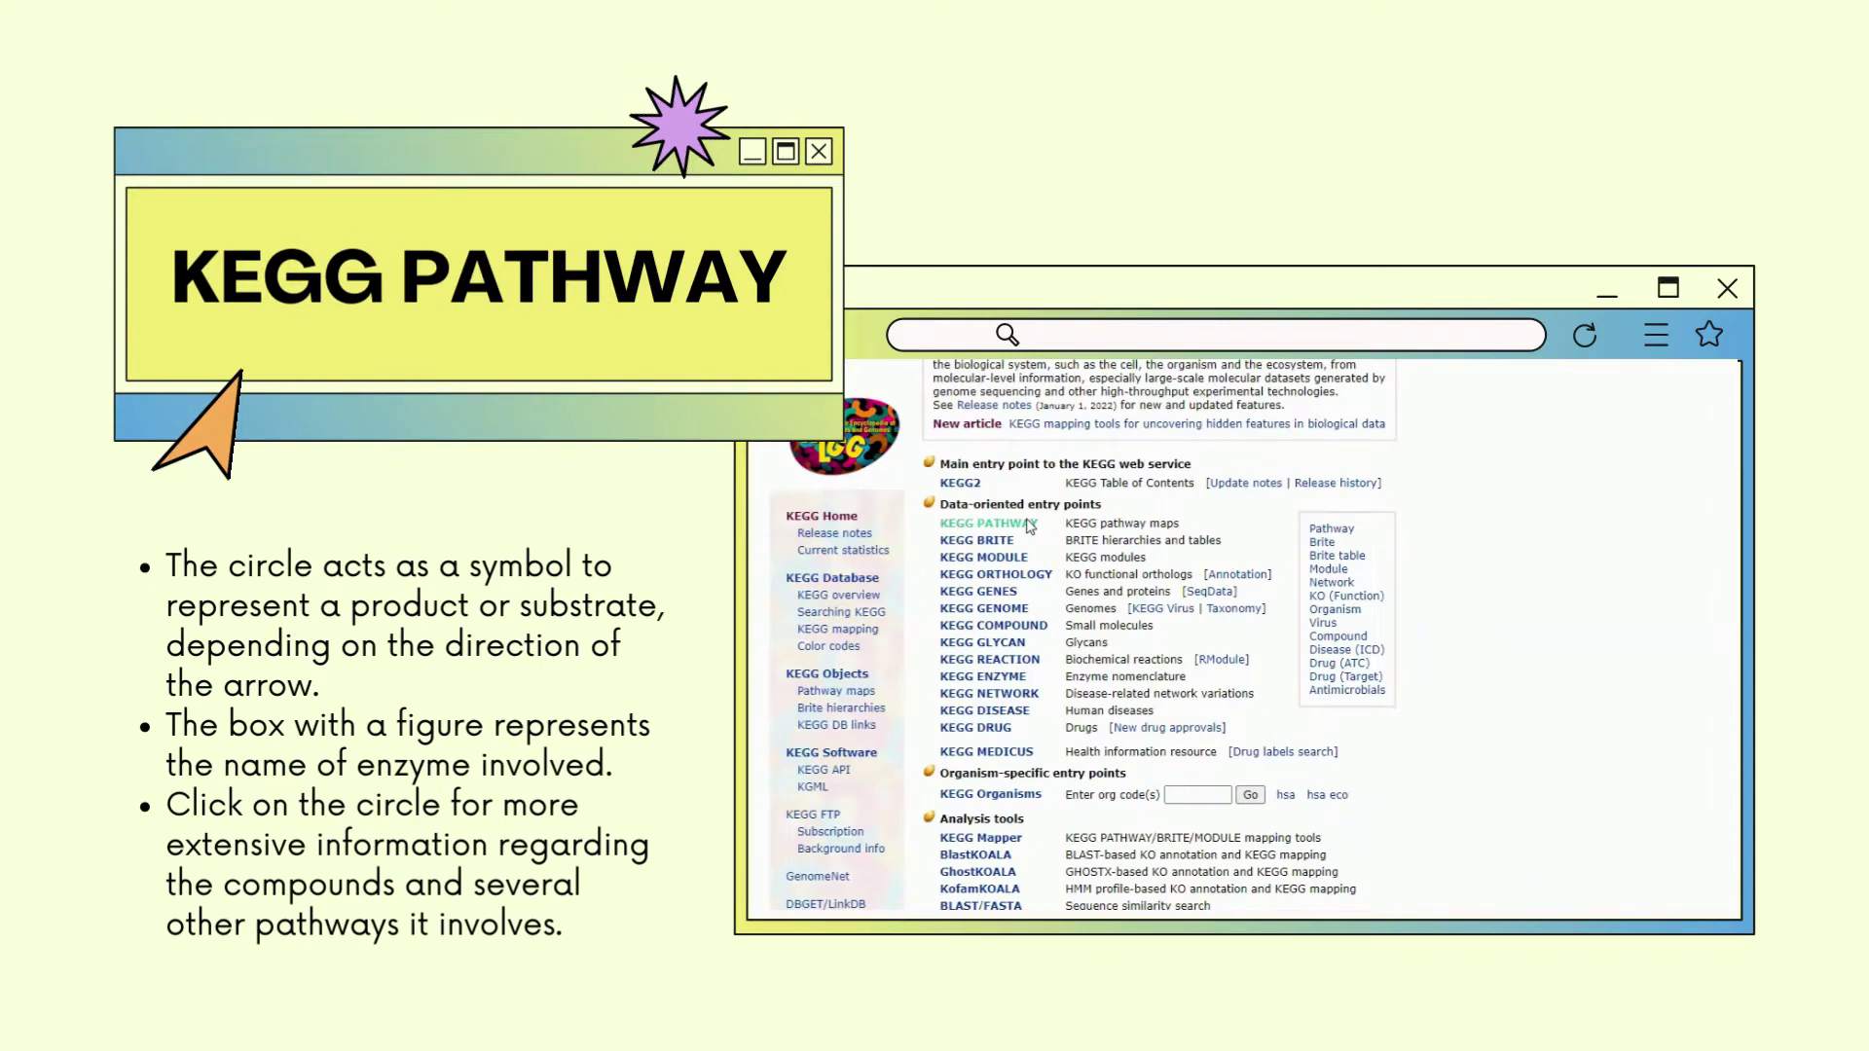
# - Open KEGG PATHWAY and choose the Citrate cycle (TCA cycle) map under Metabolism
pyautogui.click(1022, 522)
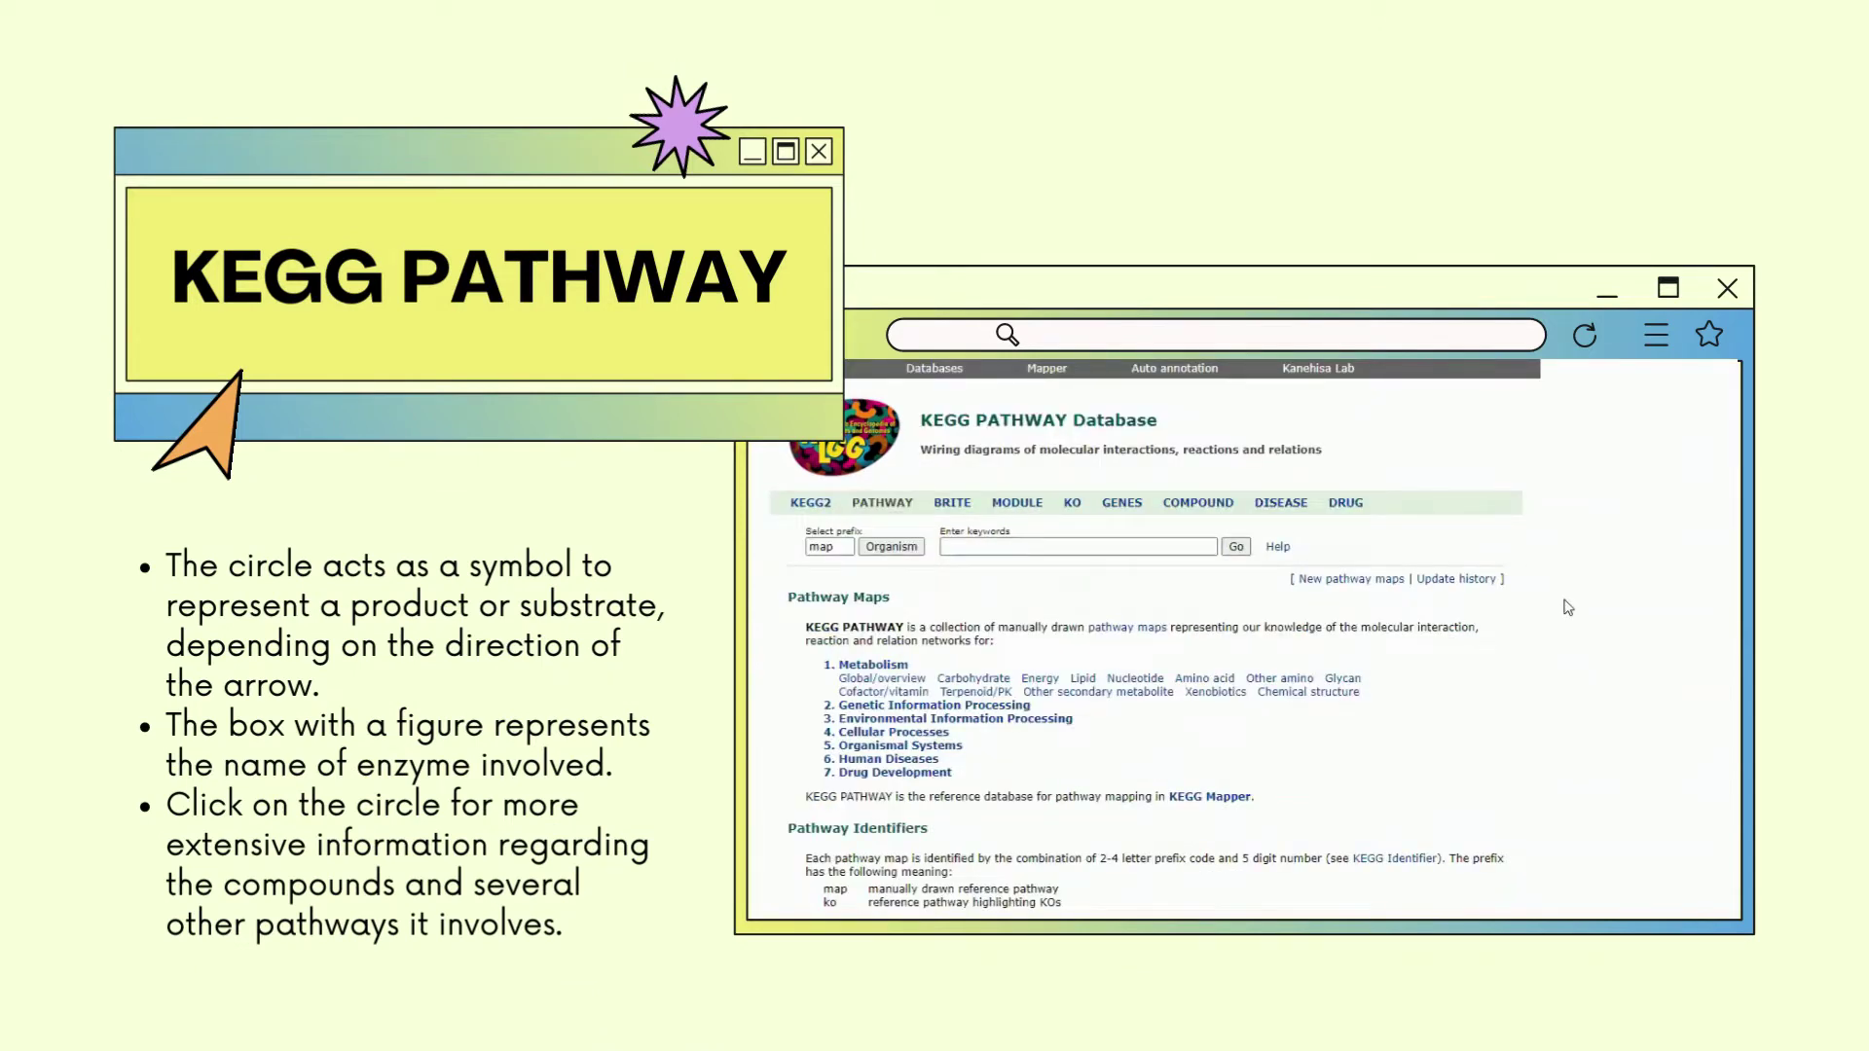
pyautogui.scroll(-3, 1566, 608)
pyautogui.scroll(-2, 1566, 607)
pyautogui.scroll(-2, 1567, 608)
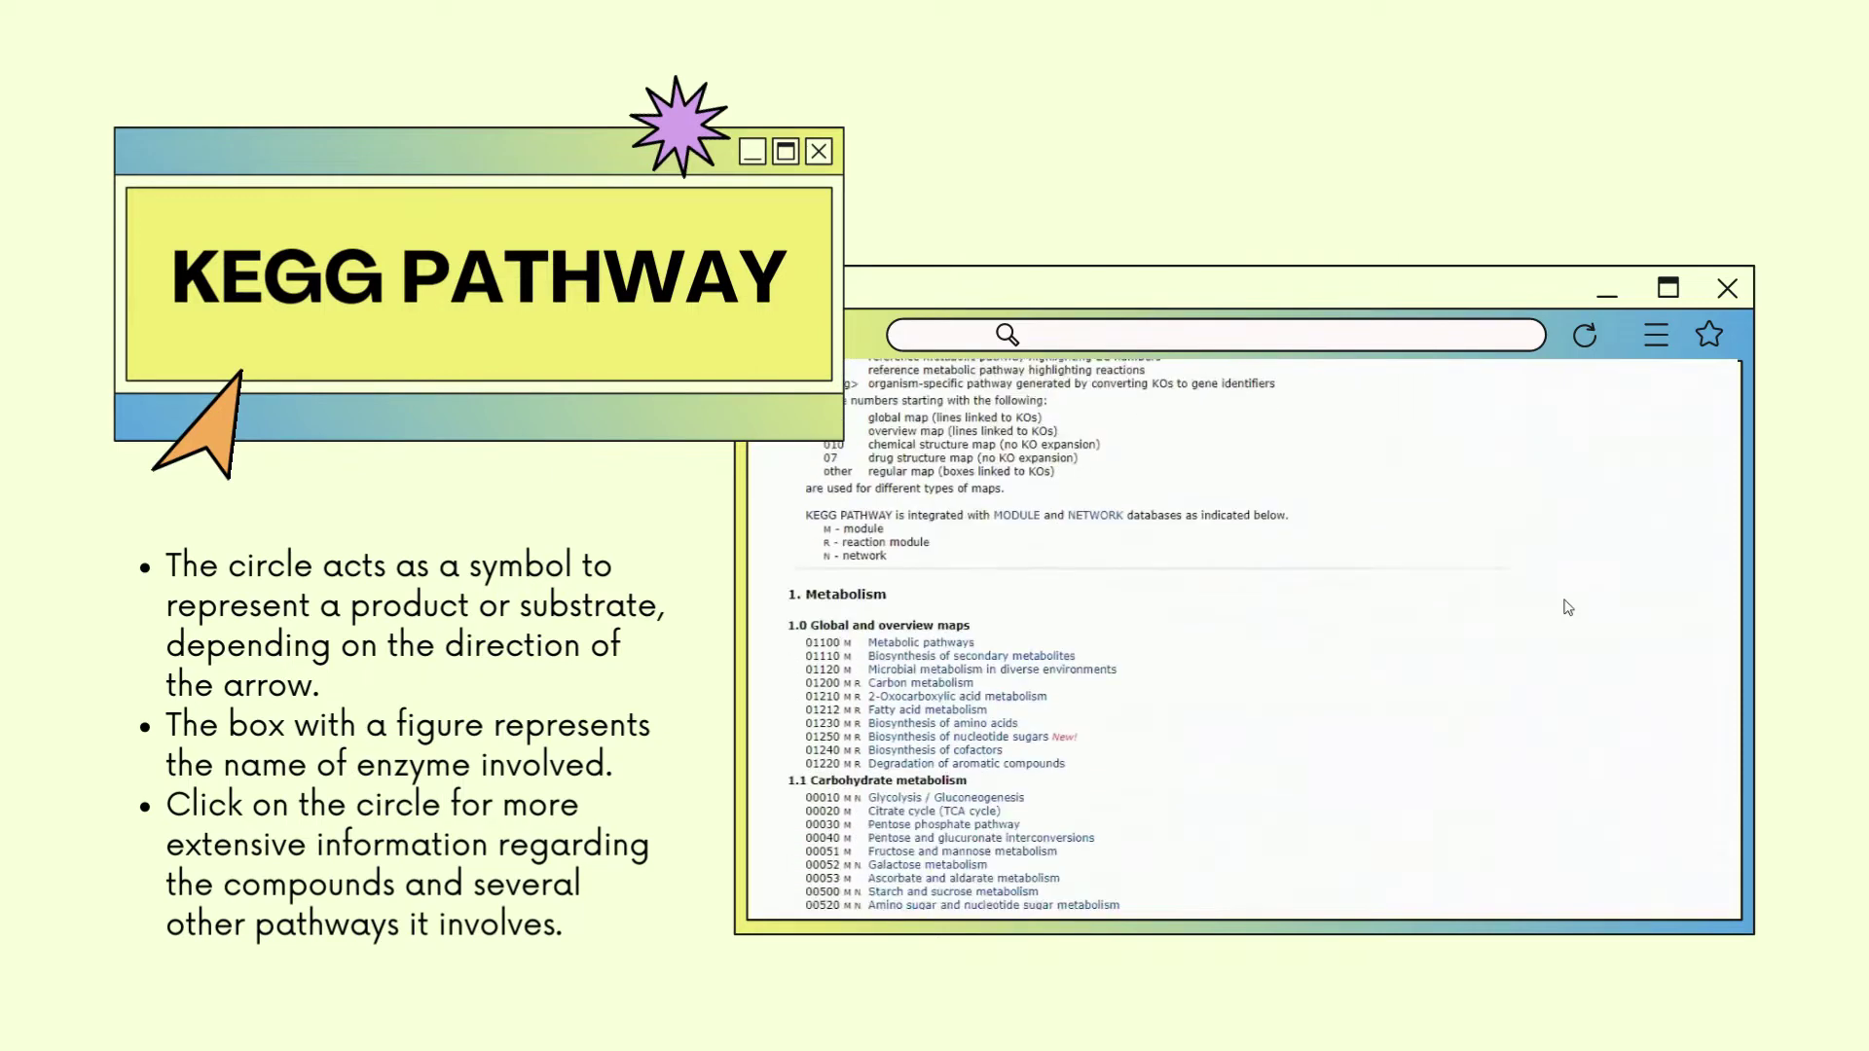
pyautogui.scroll(-2, 1566, 607)
pyautogui.scroll(-1, 1567, 608)
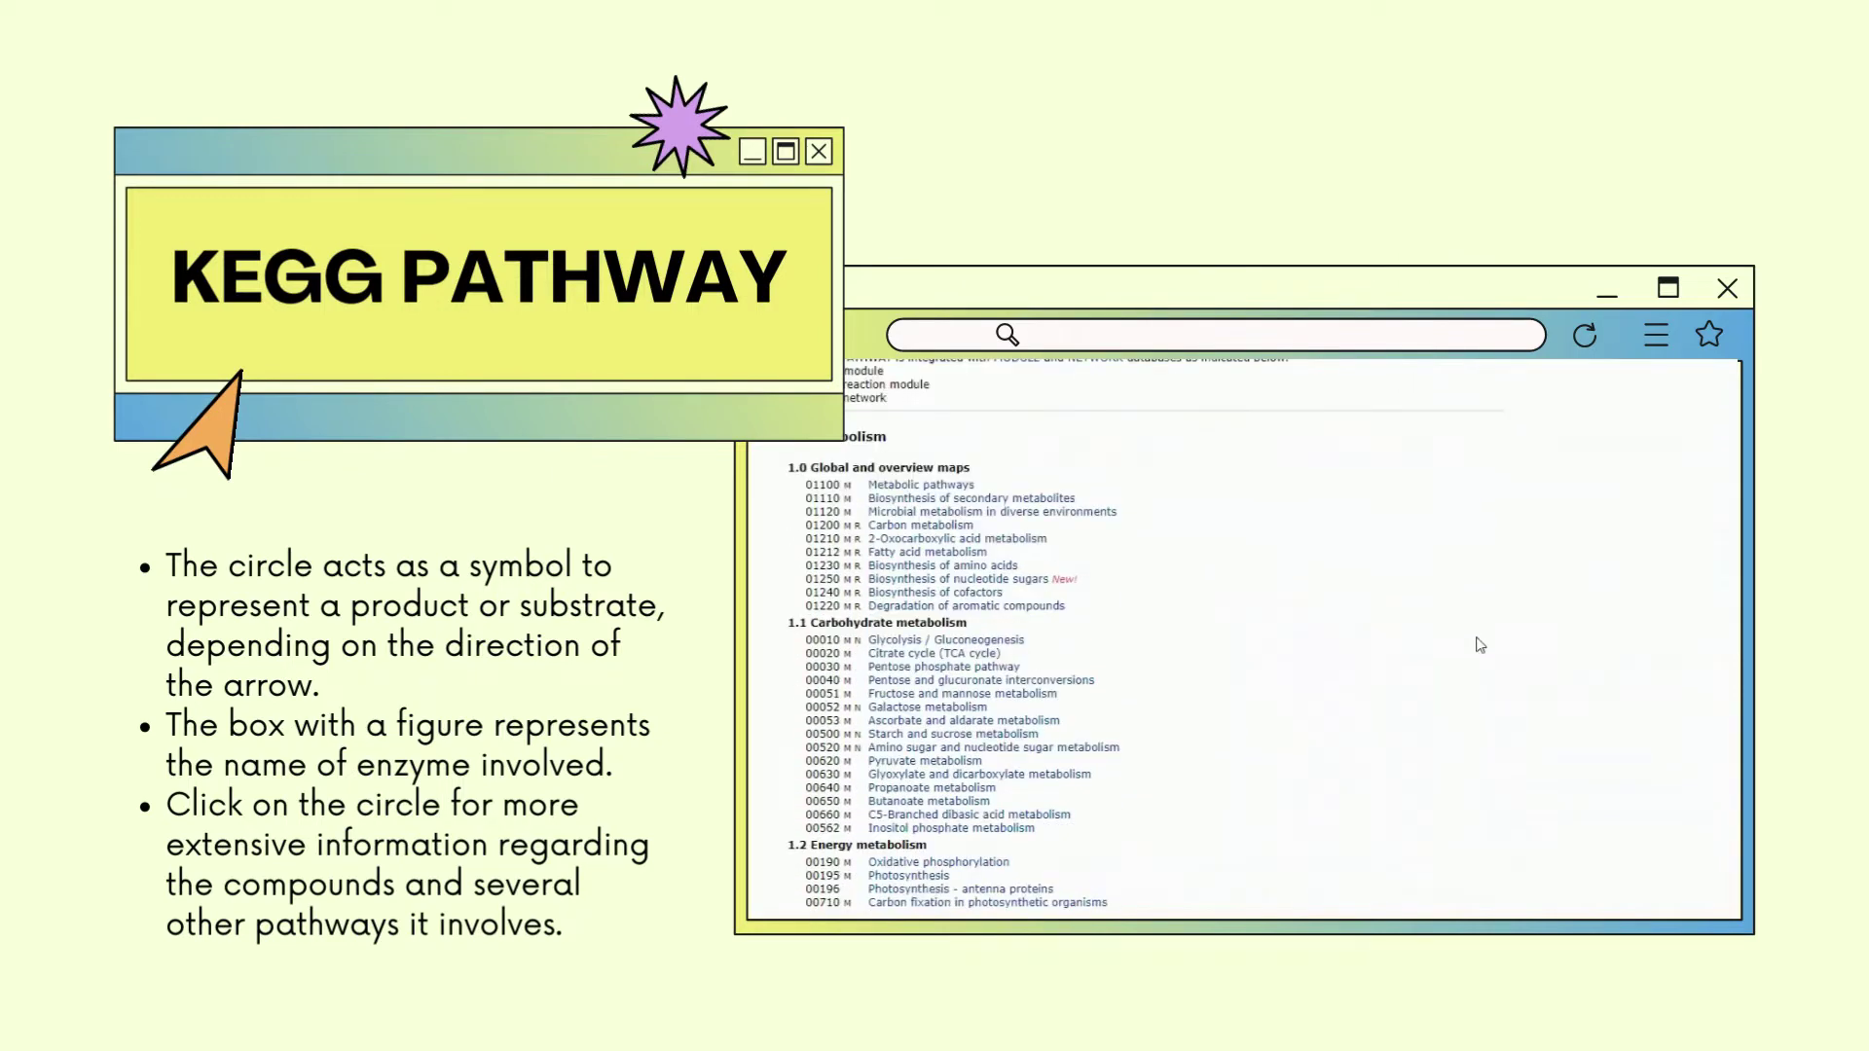
pyautogui.click(976, 657)
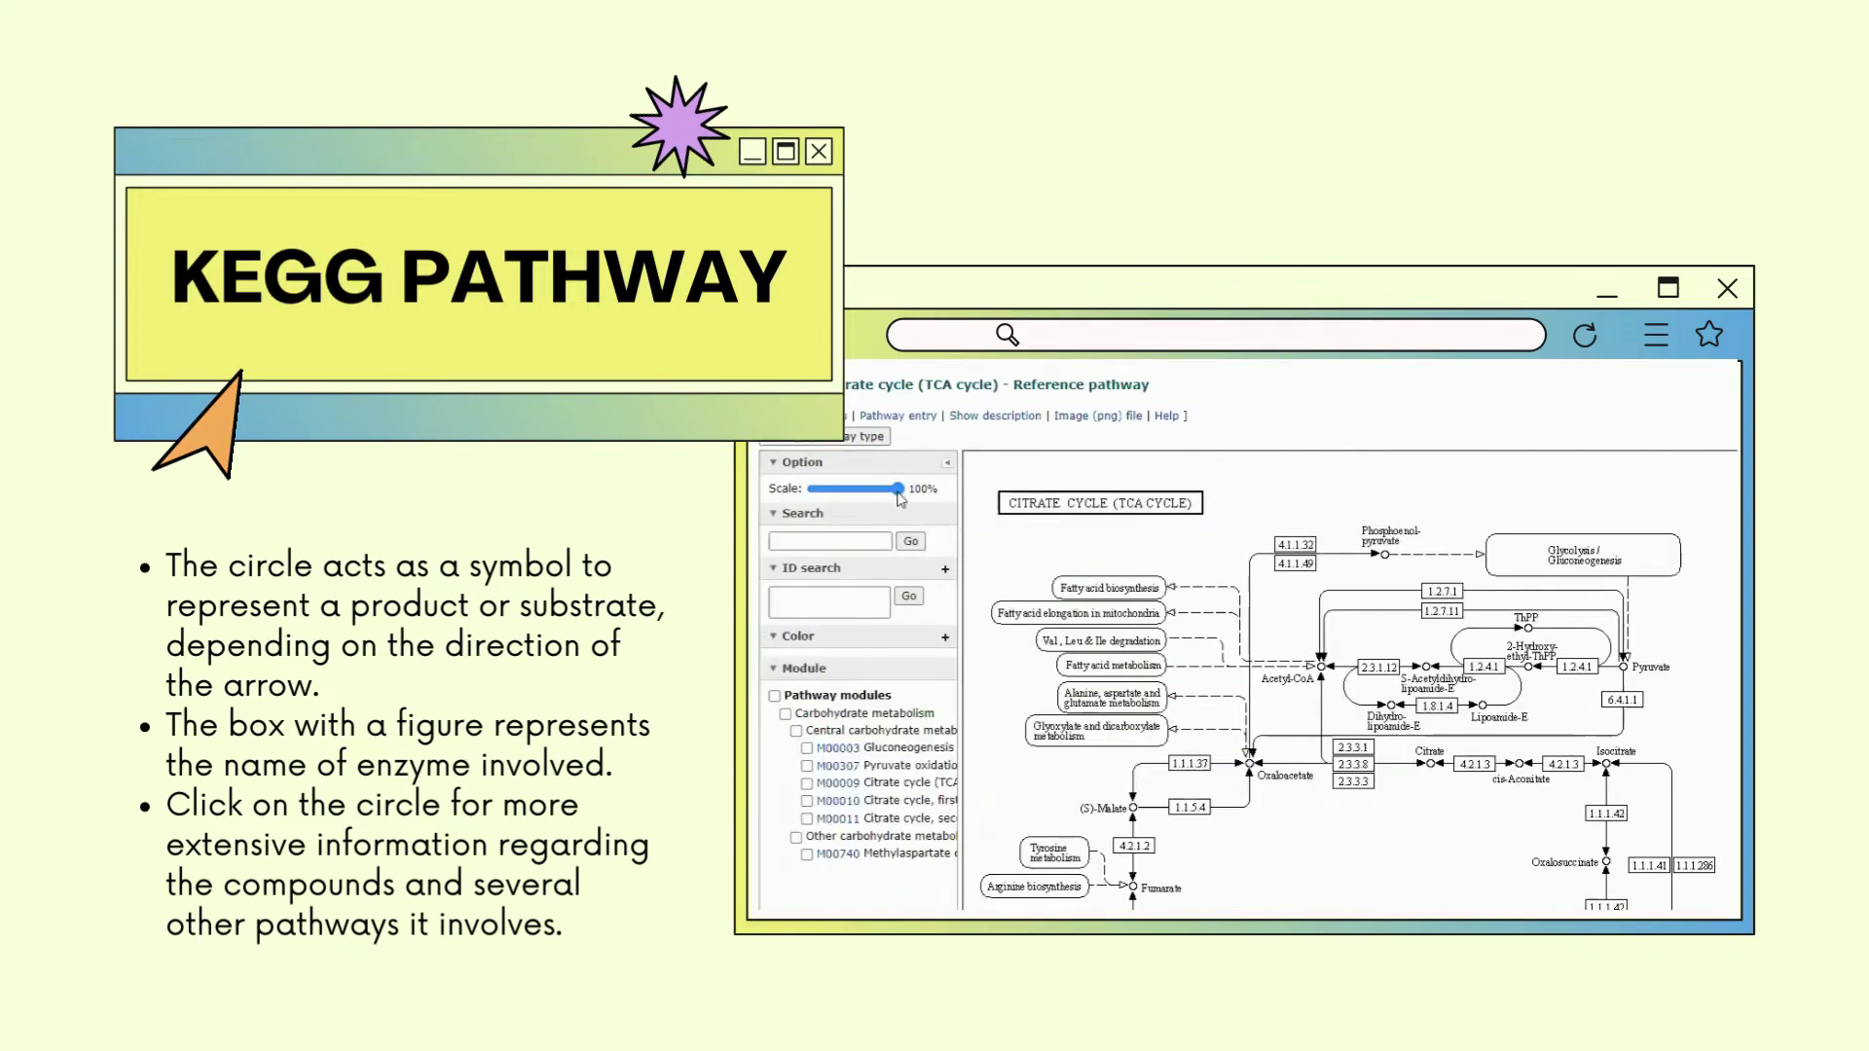
# - Scale the Citrate cycle (TCA cycle) map down from 100% to 90%
pyautogui.moveTo(898, 488); pyautogui.dragTo(887, 489)
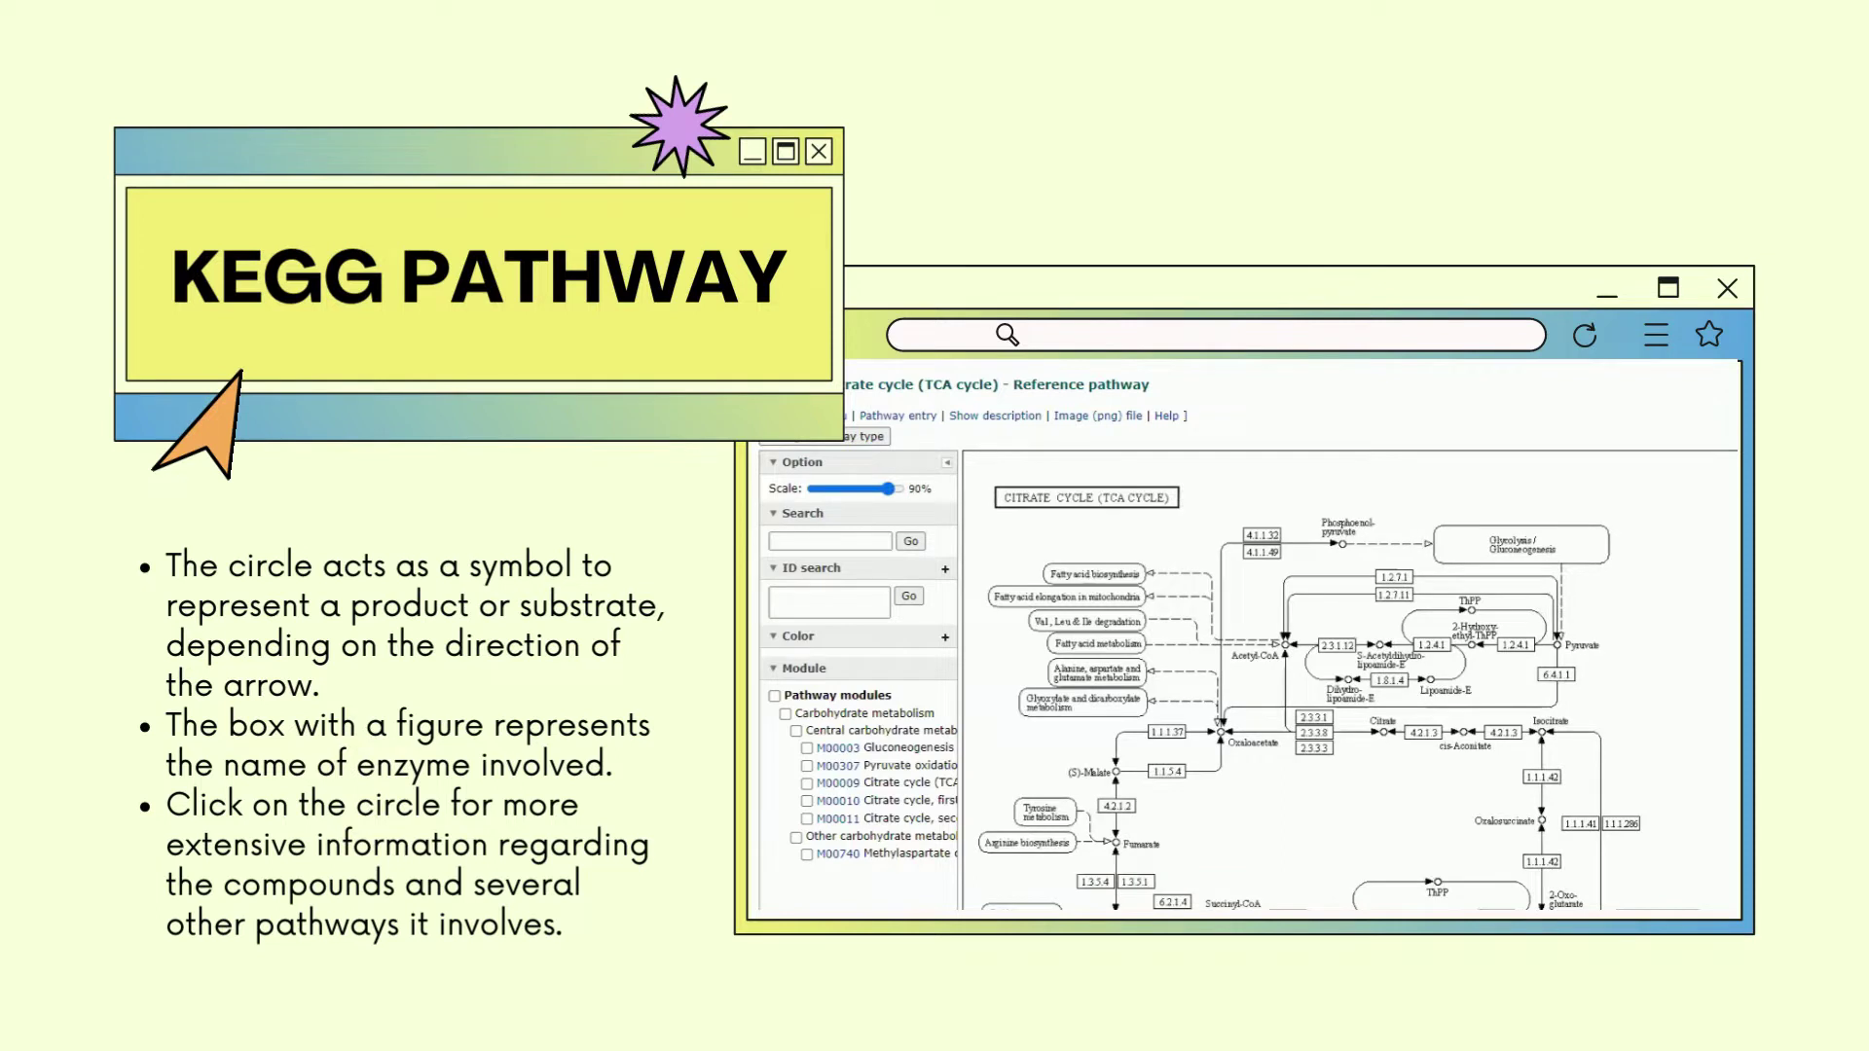
pyautogui.scroll(-2, 1247, 644)
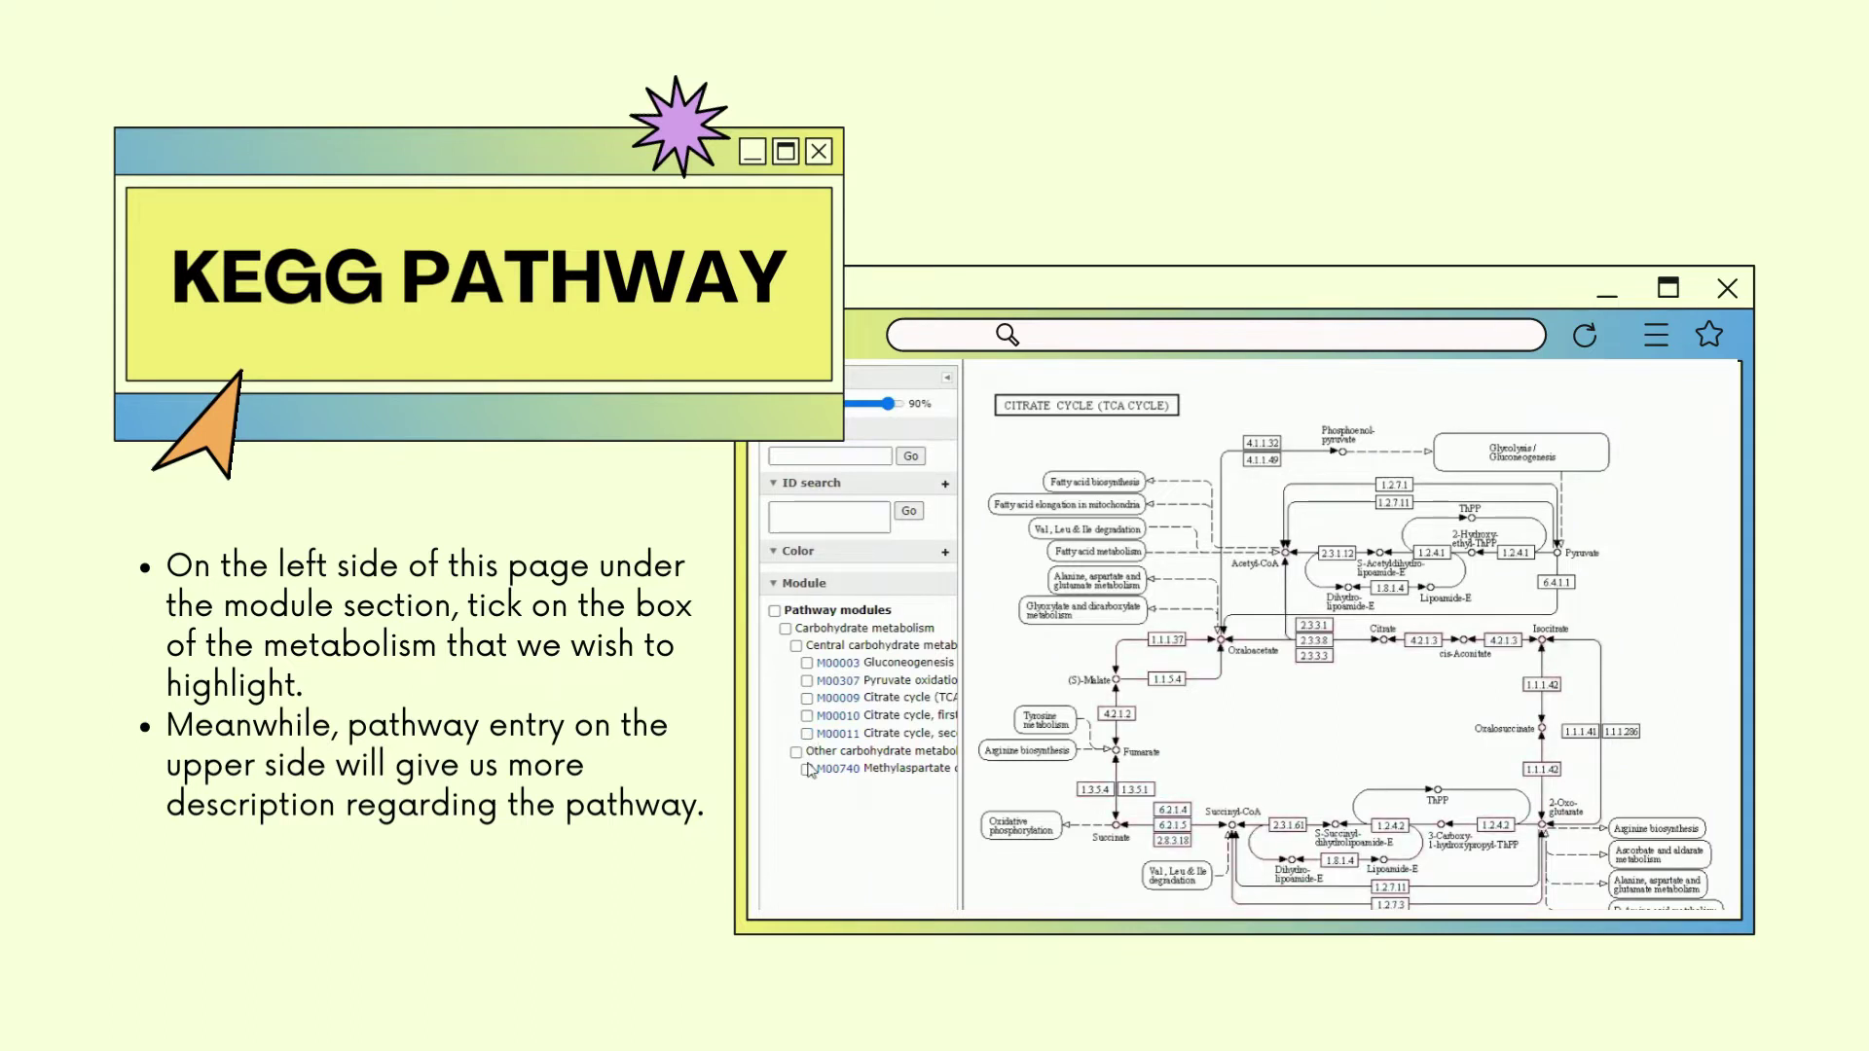
# - Highlight module M00740 on the TCA cycle map and view the map00020 pathway entry
pyautogui.click(807, 769)
pyautogui.scroll(2, 1243, 491)
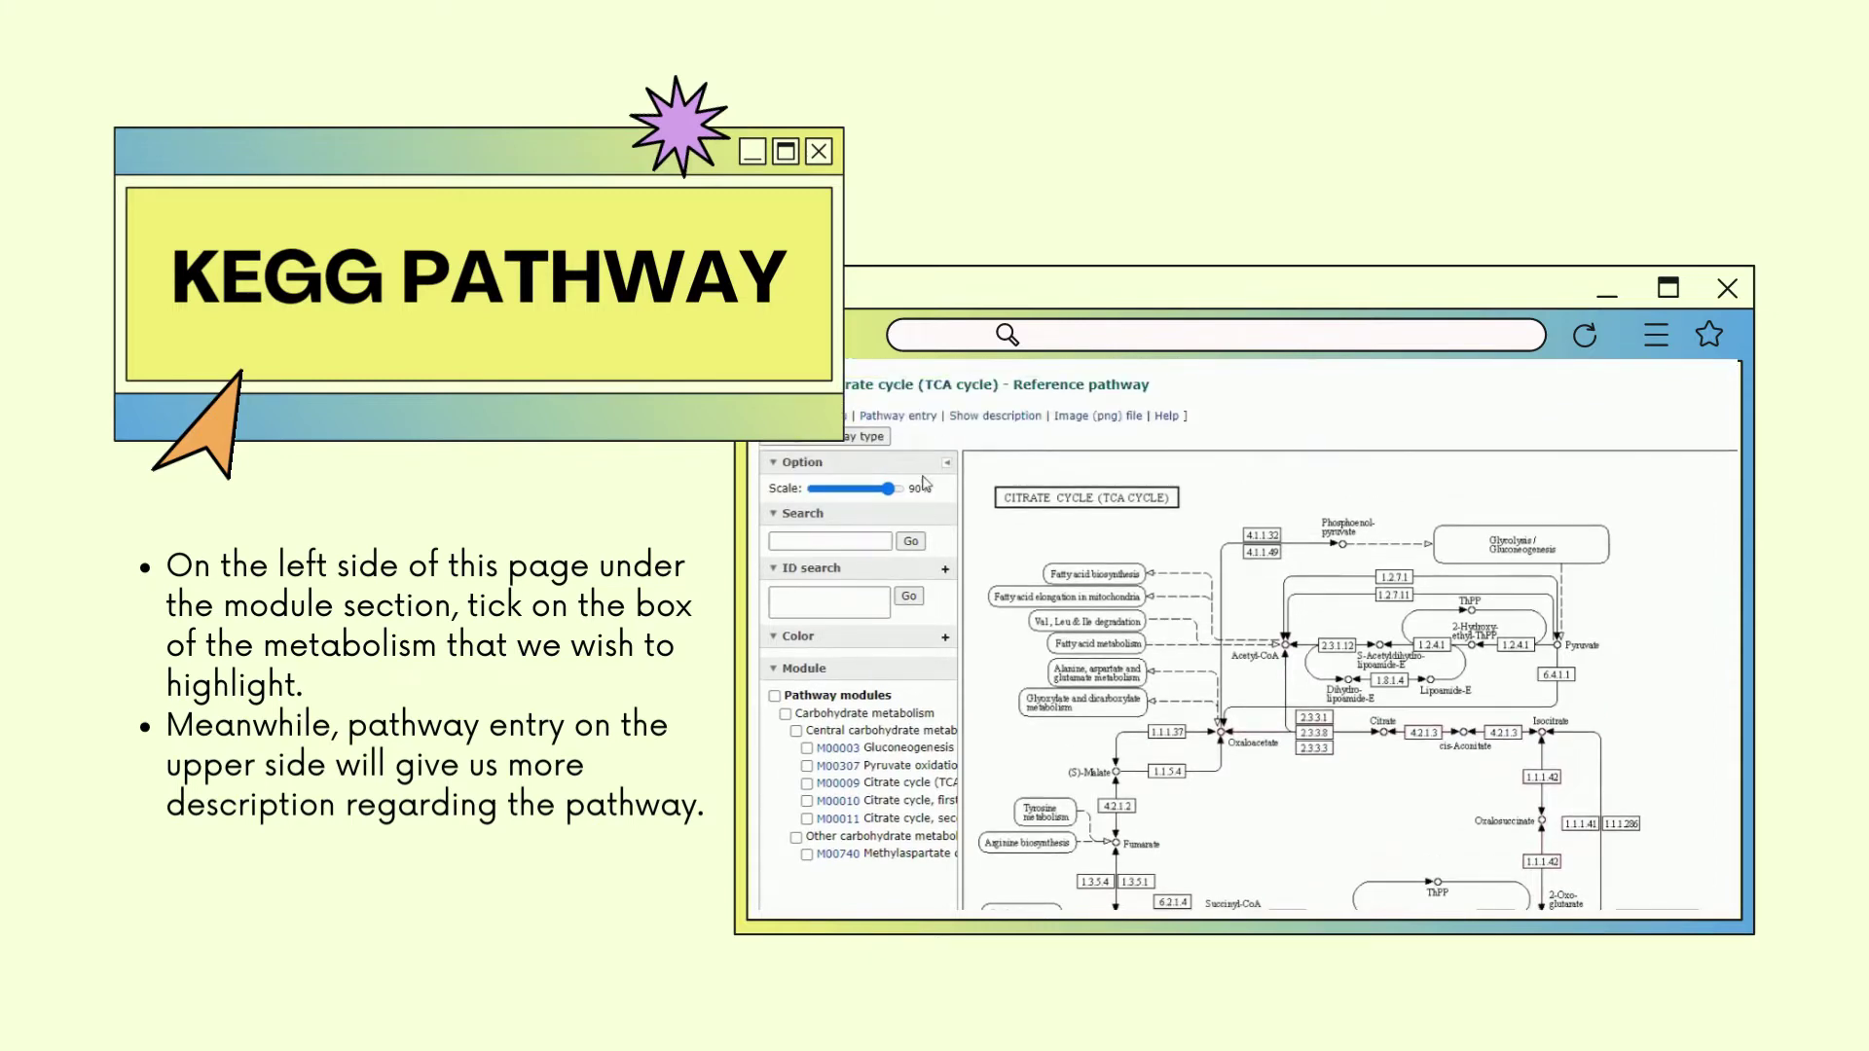
pyautogui.click(893, 416)
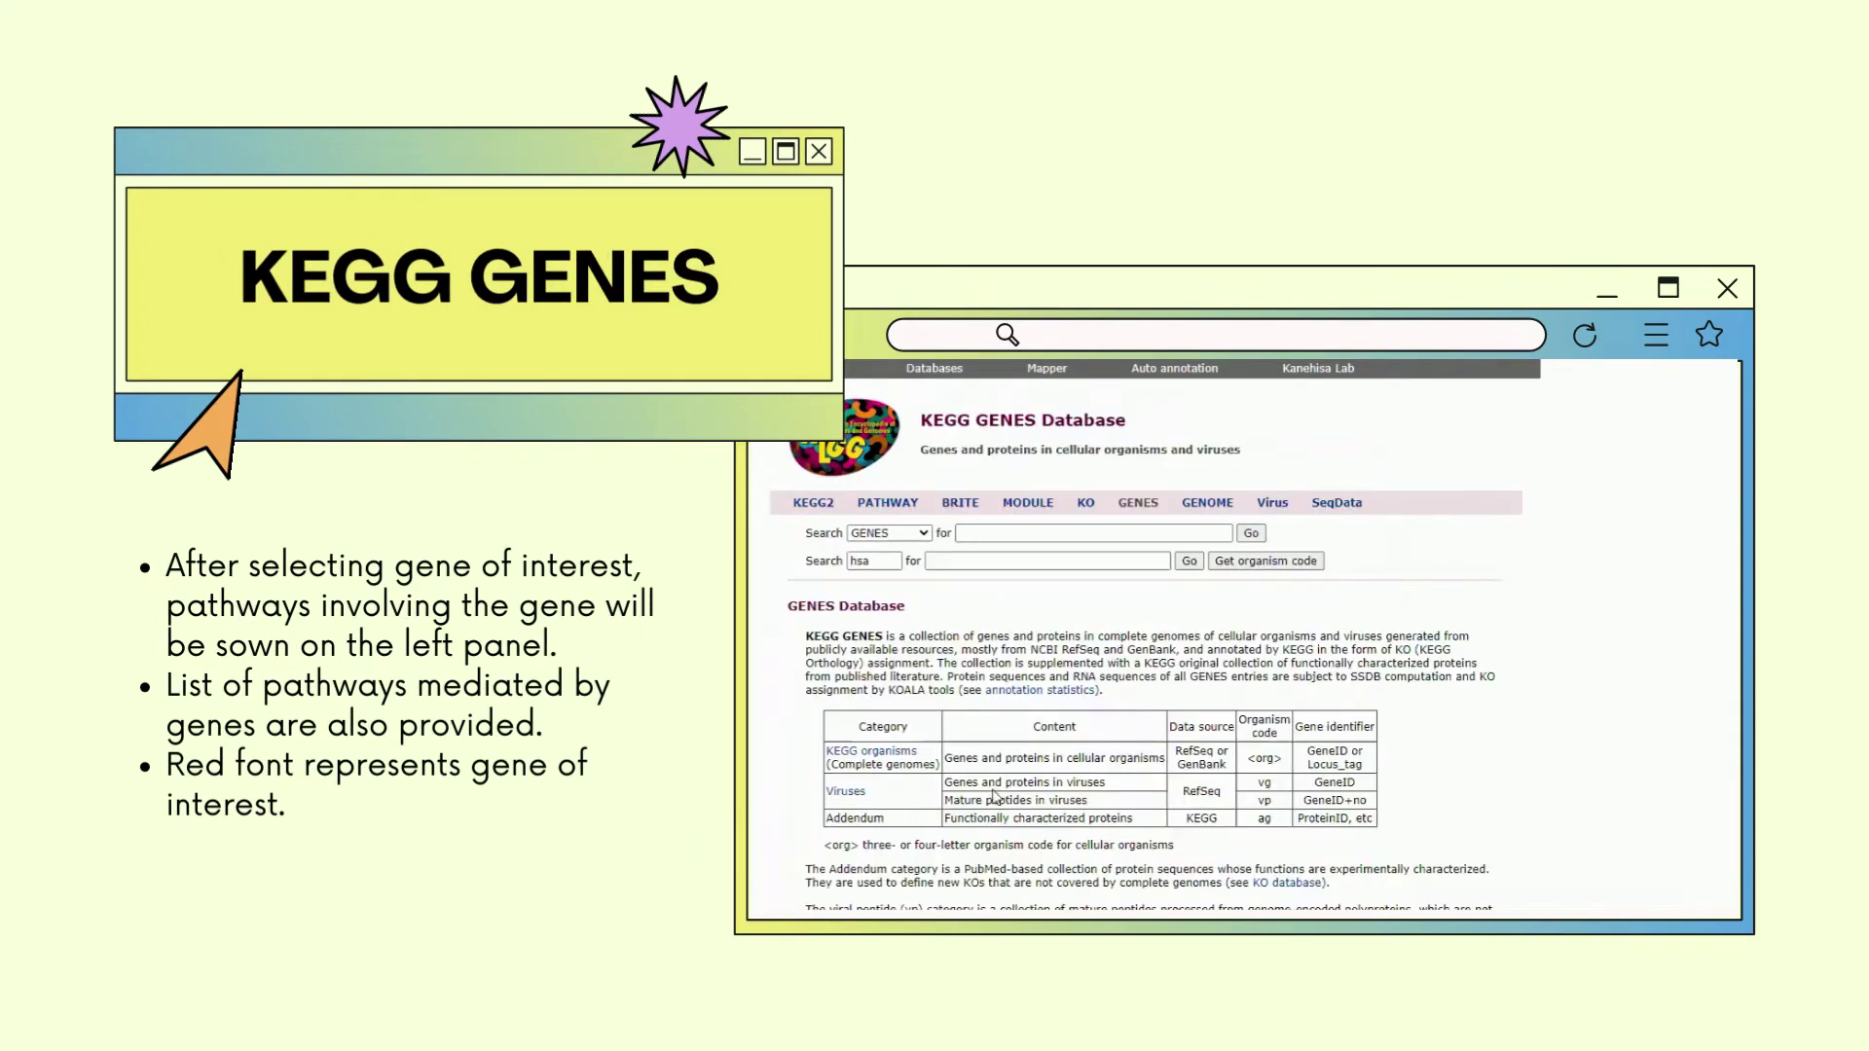
# - Search KEGG GENES for "gh1" to list growth hormone genes across organisms
pyautogui.click(971, 532)
pyautogui.write('gh1')
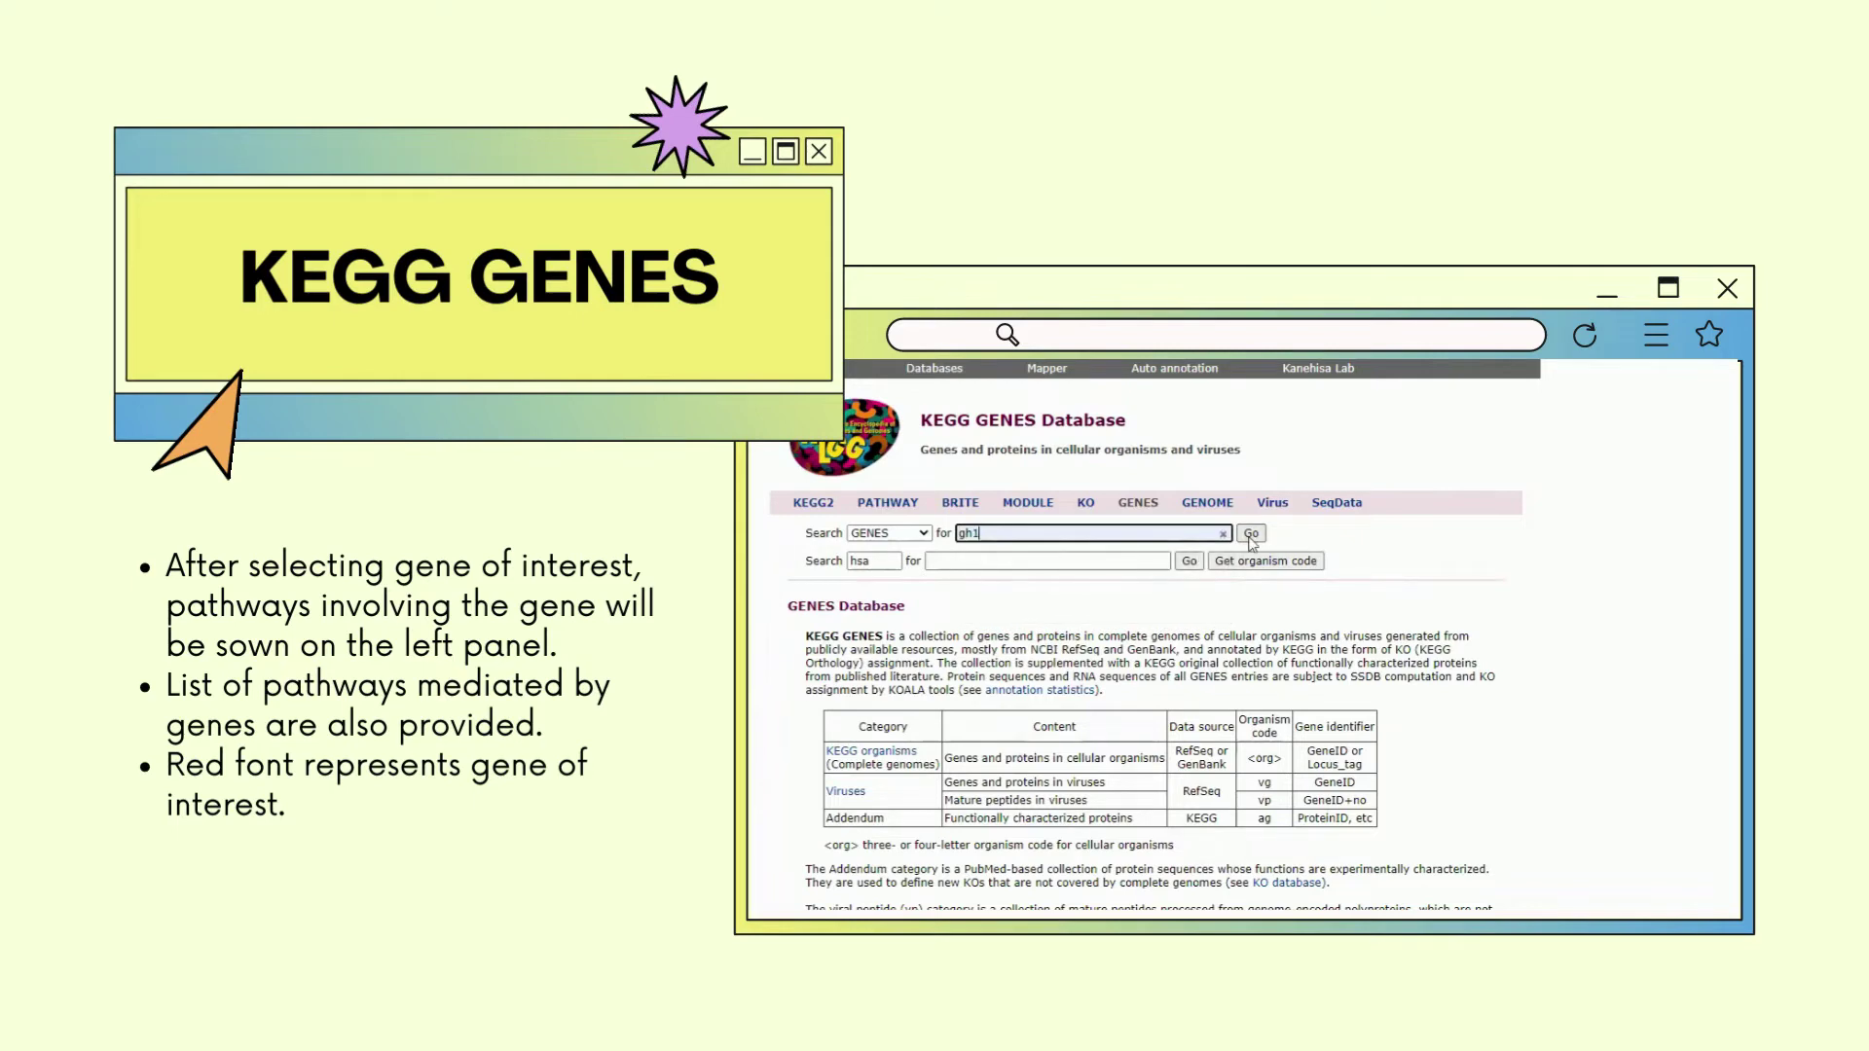
pyautogui.click(1251, 537)
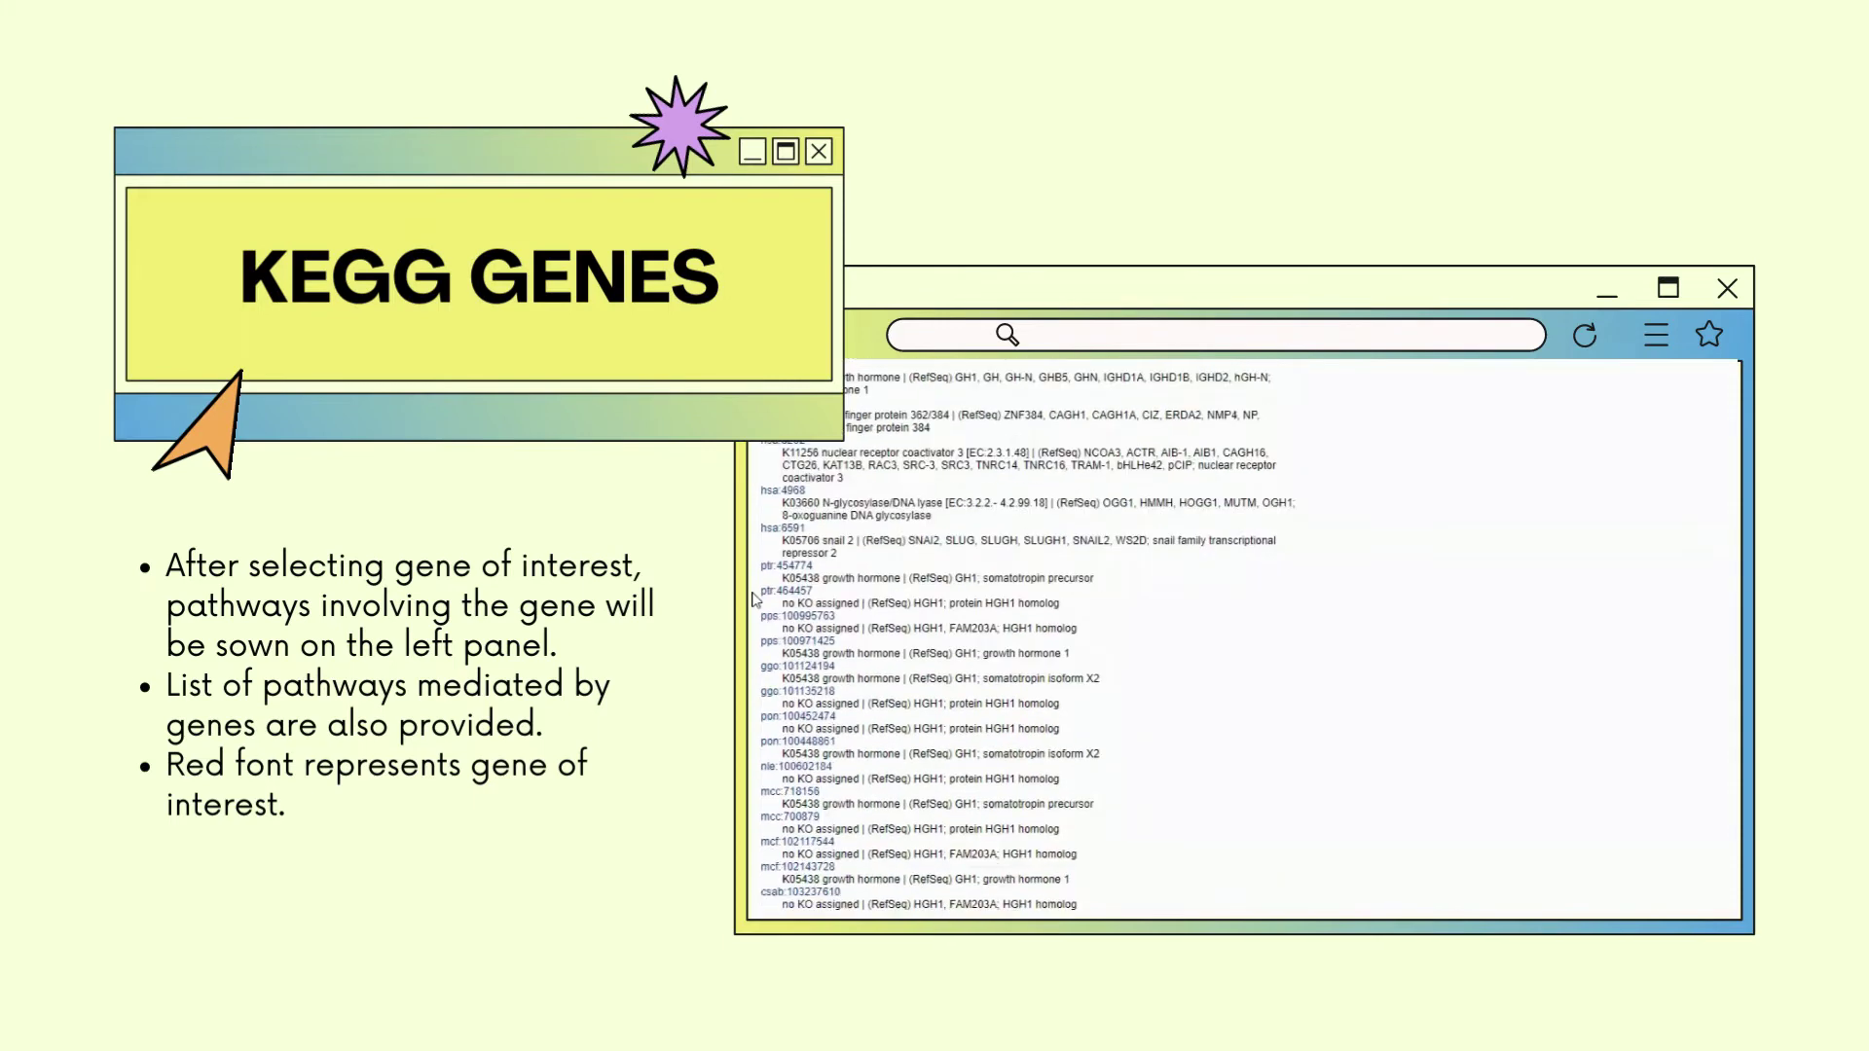
pyautogui.scroll(1, 757, 599)
pyautogui.scroll(1, 759, 613)
pyautogui.scroll(1, 771, 634)
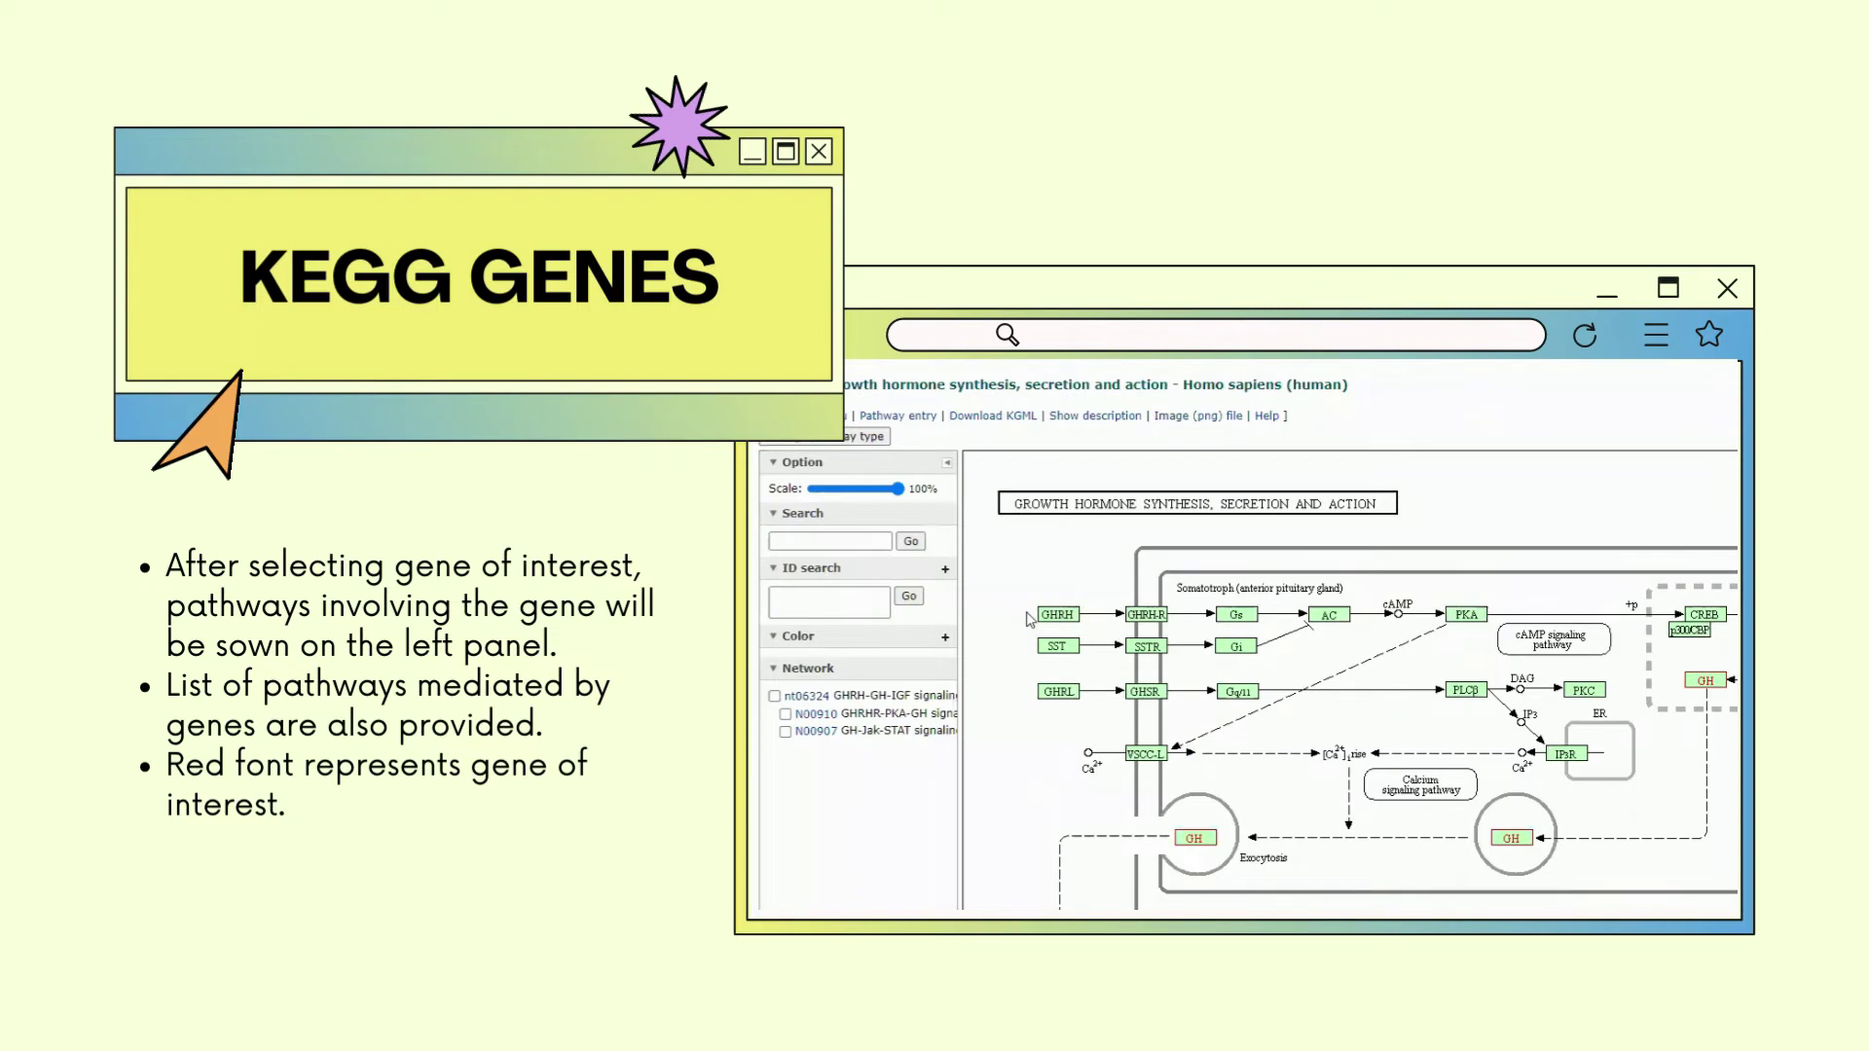
pyautogui.scroll(-1, 1038, 501)
pyautogui.scroll(-1, 859, 803)
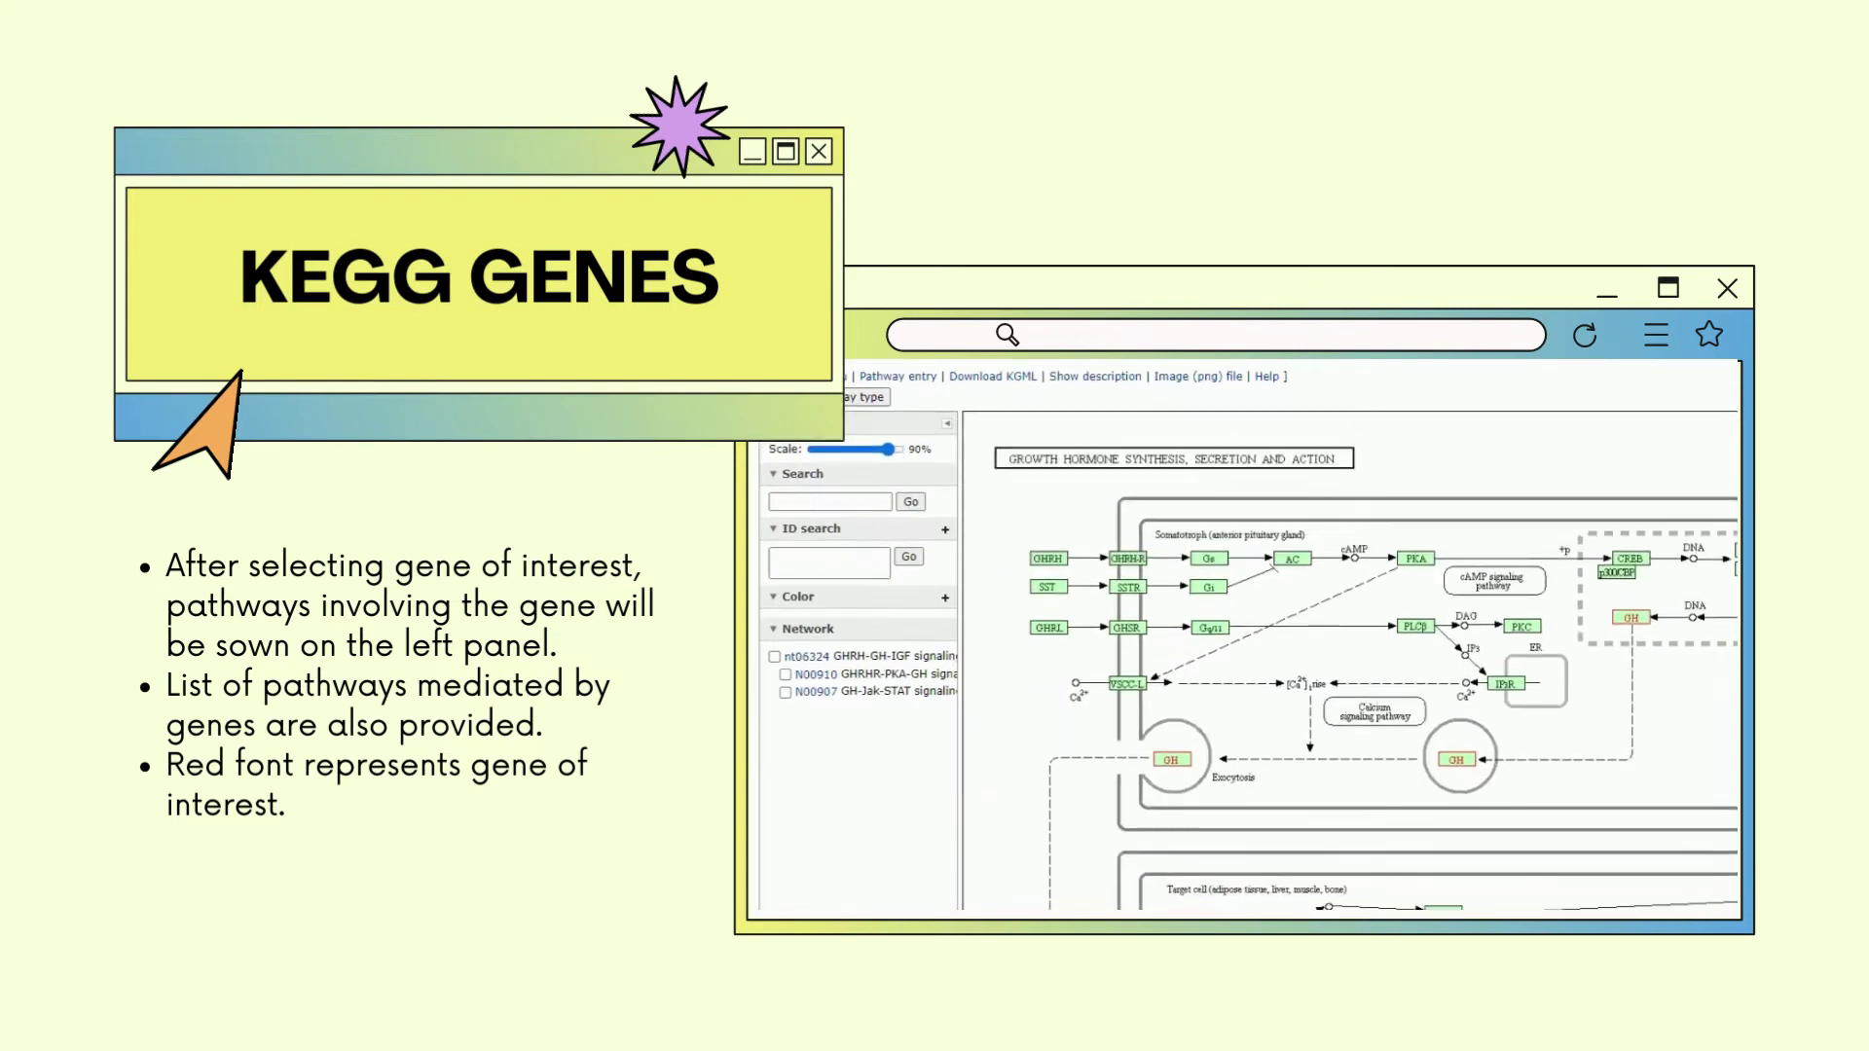